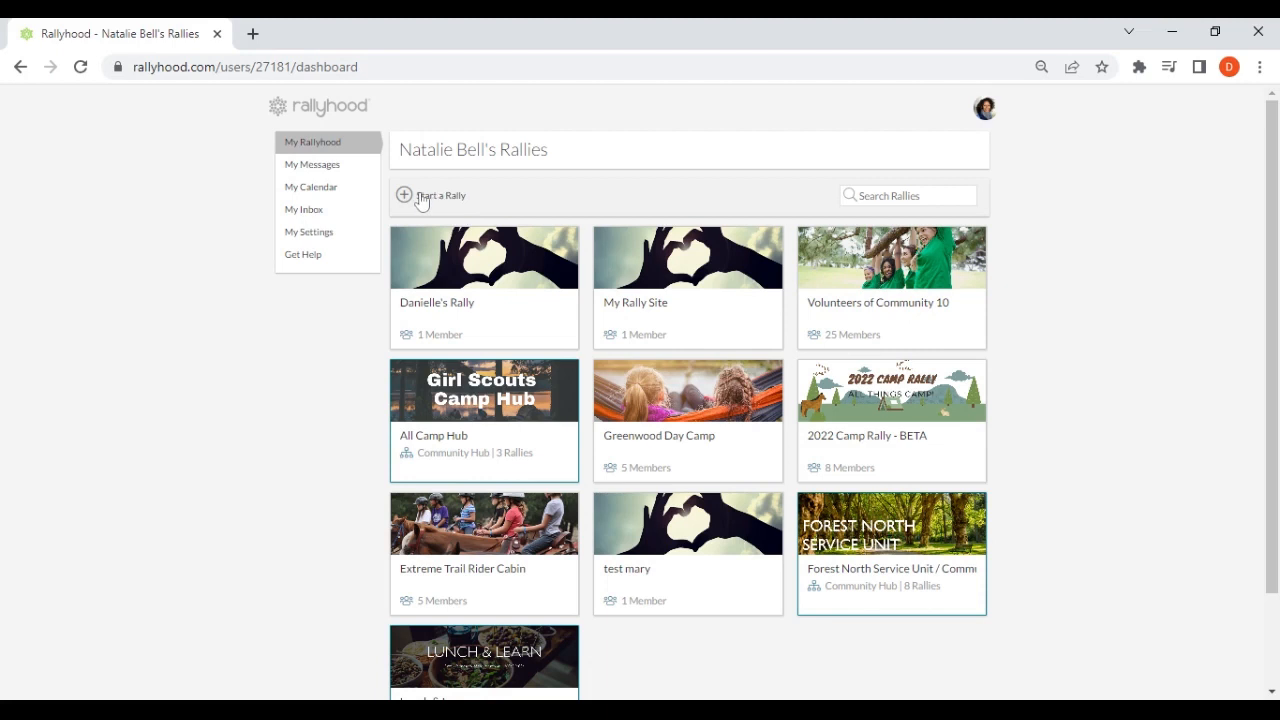
Start a new rally and replace its banner image with the photo of hands forming a heart
{"action": "left_click", "coordinate": [421, 201]}
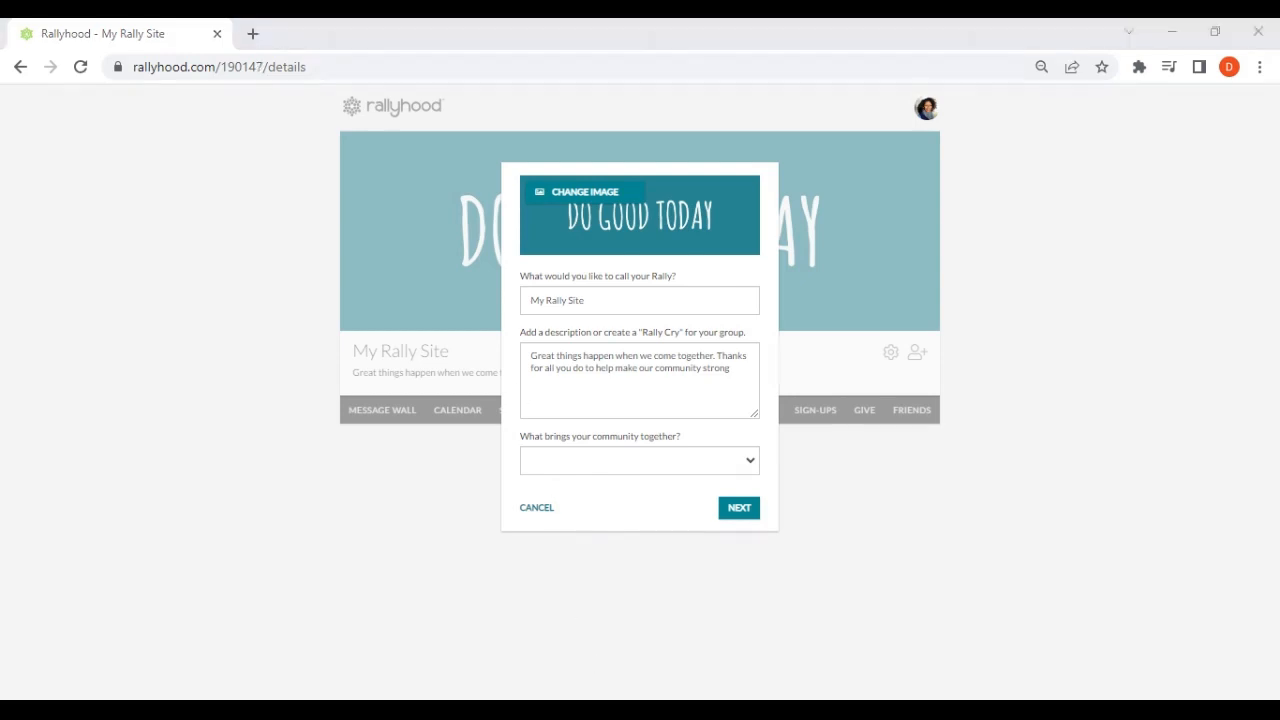
{"action": "left_click", "coordinate": [563, 208]}
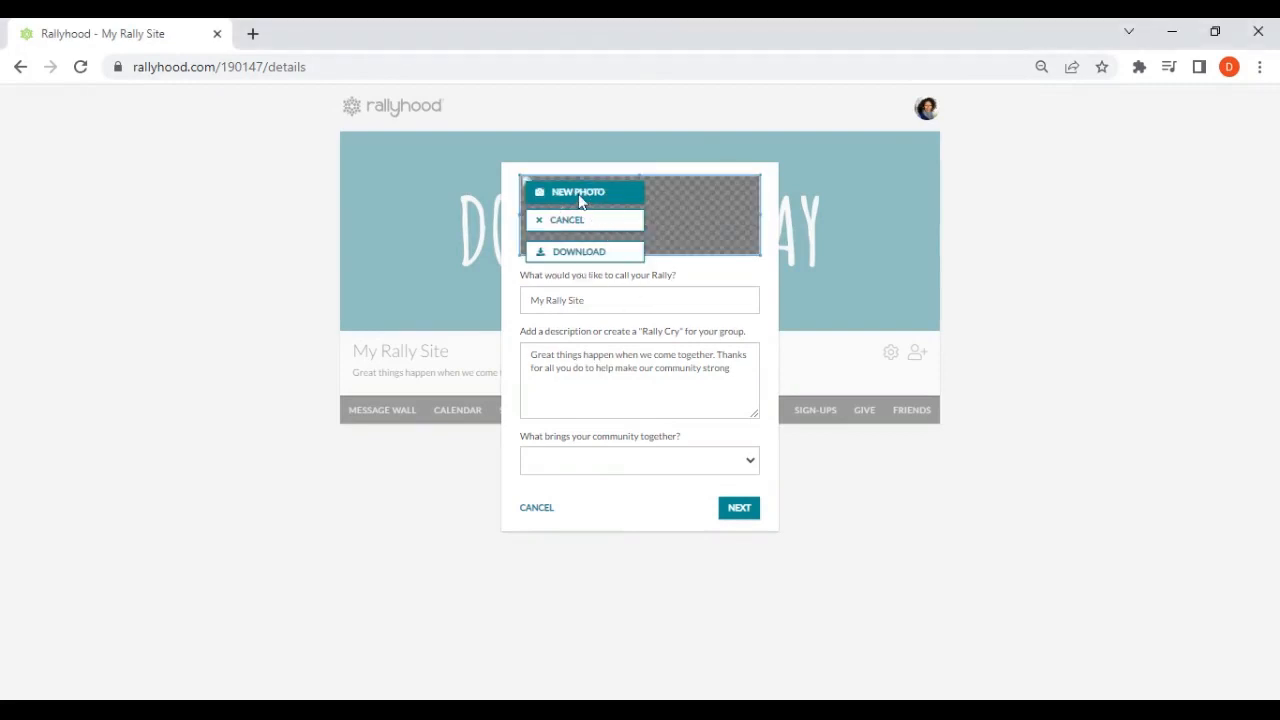
{"action": "left_click", "coordinate": [581, 199]}
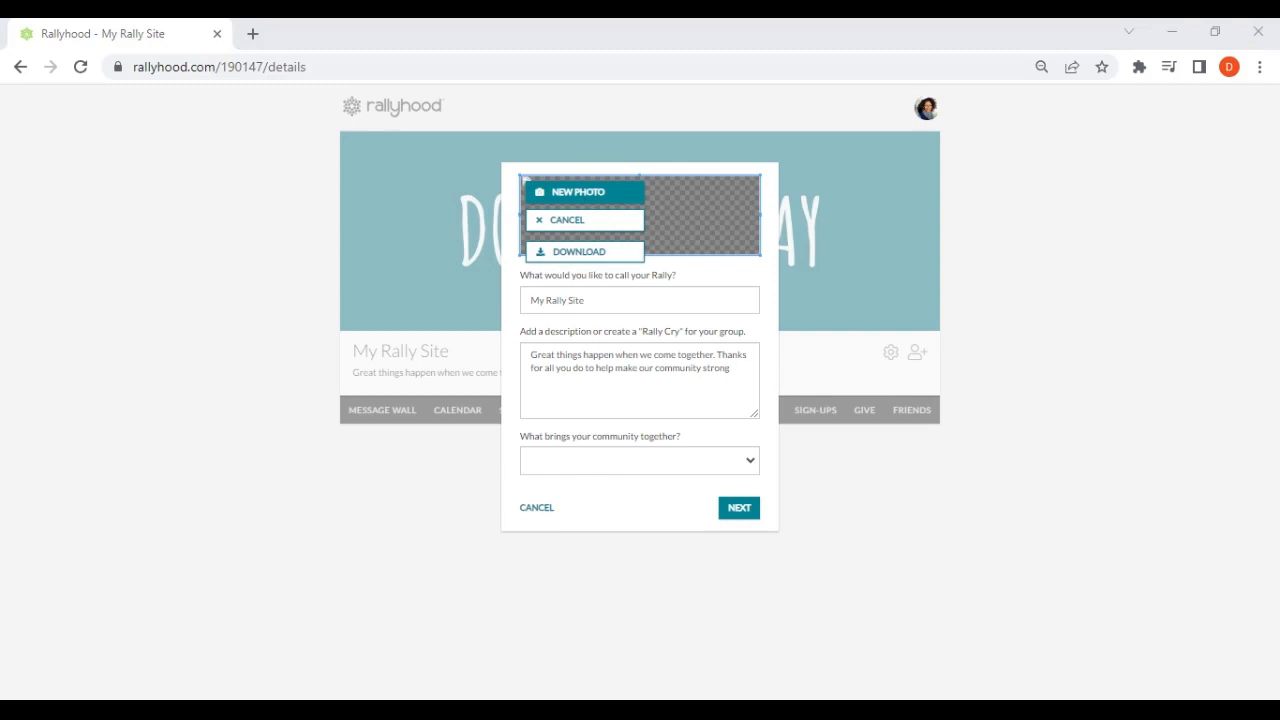
{"action": "key", "text": "Return"}
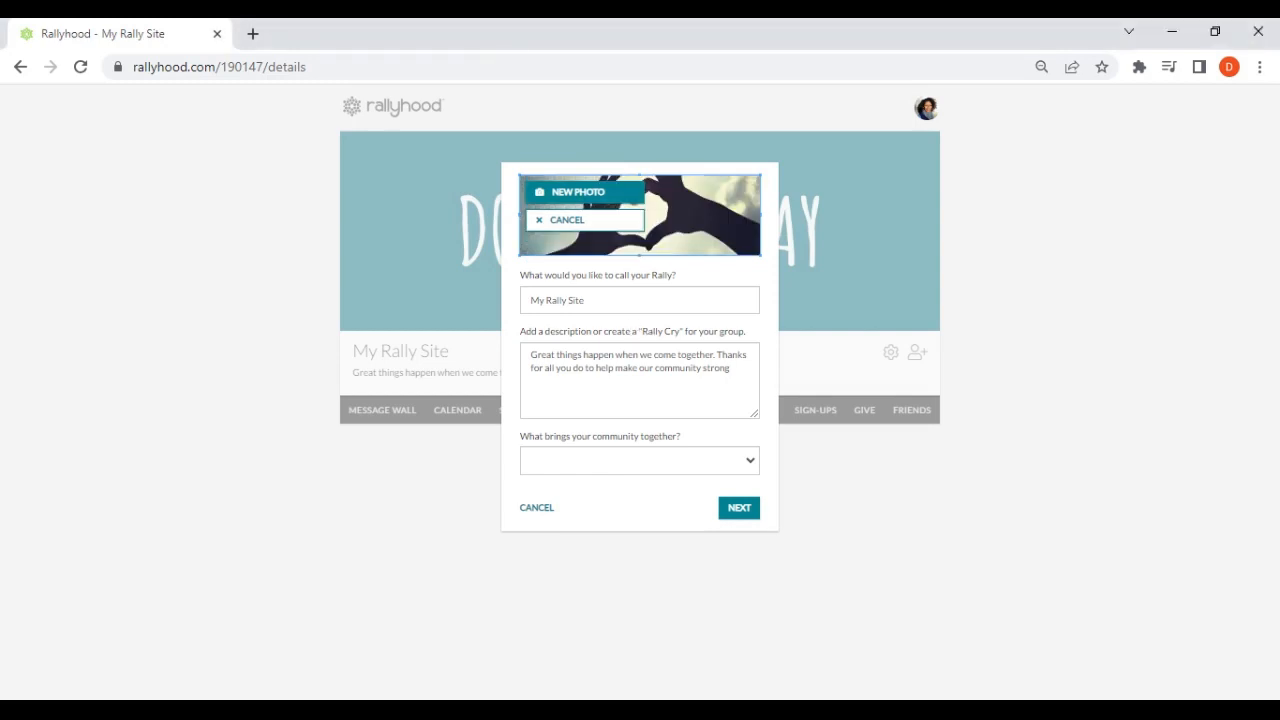
Rename the rally to the organizer's first name in possessive form followed by "Rally"
{"action": "left_click", "coordinate": [635, 300]}
{"action": "key", "text": "BackSpace"}
{"action": "key", "text": "BackSpace"}
{"action": "key", "text": "BackSpace"}
{"action": "key", "text": "BackSpace"}
{"action": "key", "text": "BackSpace"}
{"action": "key", "text": "BackSpace"}
{"action": "key", "text": "BackSpace"}
{"action": "key", "text": "BackSpace"}
{"action": "key", "text": "BackSpace"}
{"action": "key", "text": "BackSpace"}
{"action": "key", "text": "BackSpace"}
{"action": "key", "text": "BackSpace"}
{"action": "key", "text": "BackSpace"}
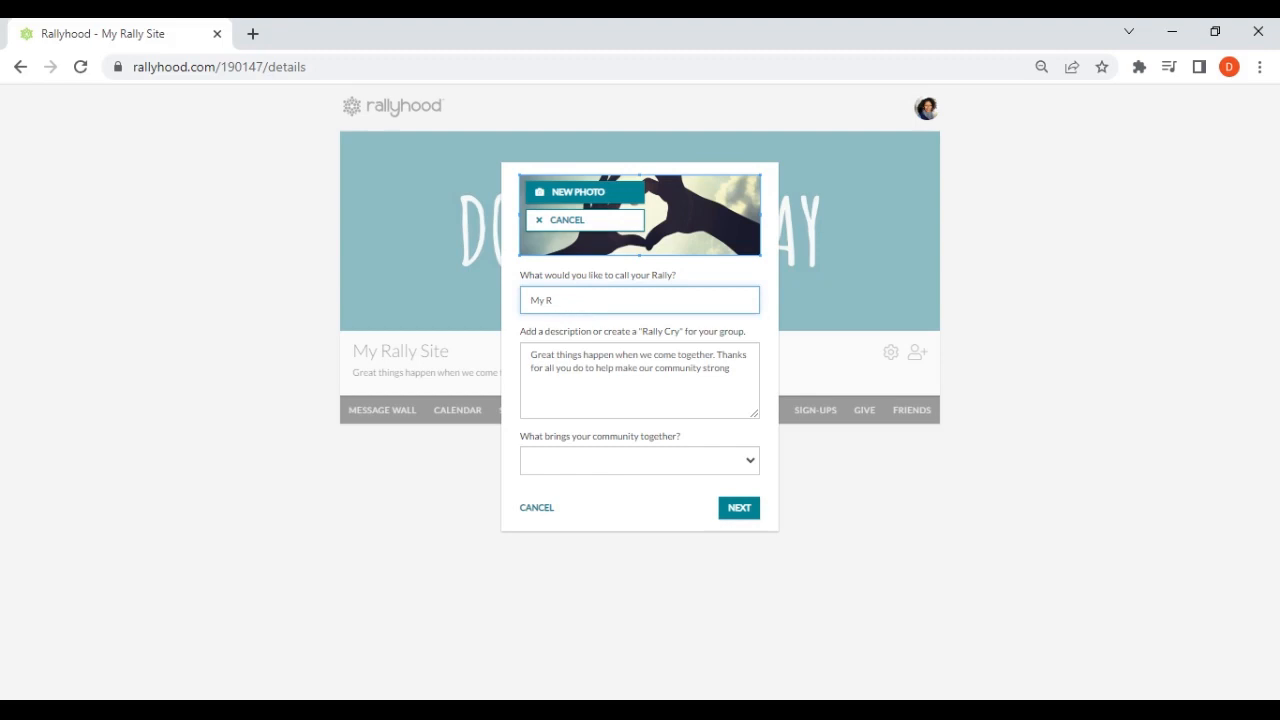
{"action": "type", "text": "Danielle's Rally"}
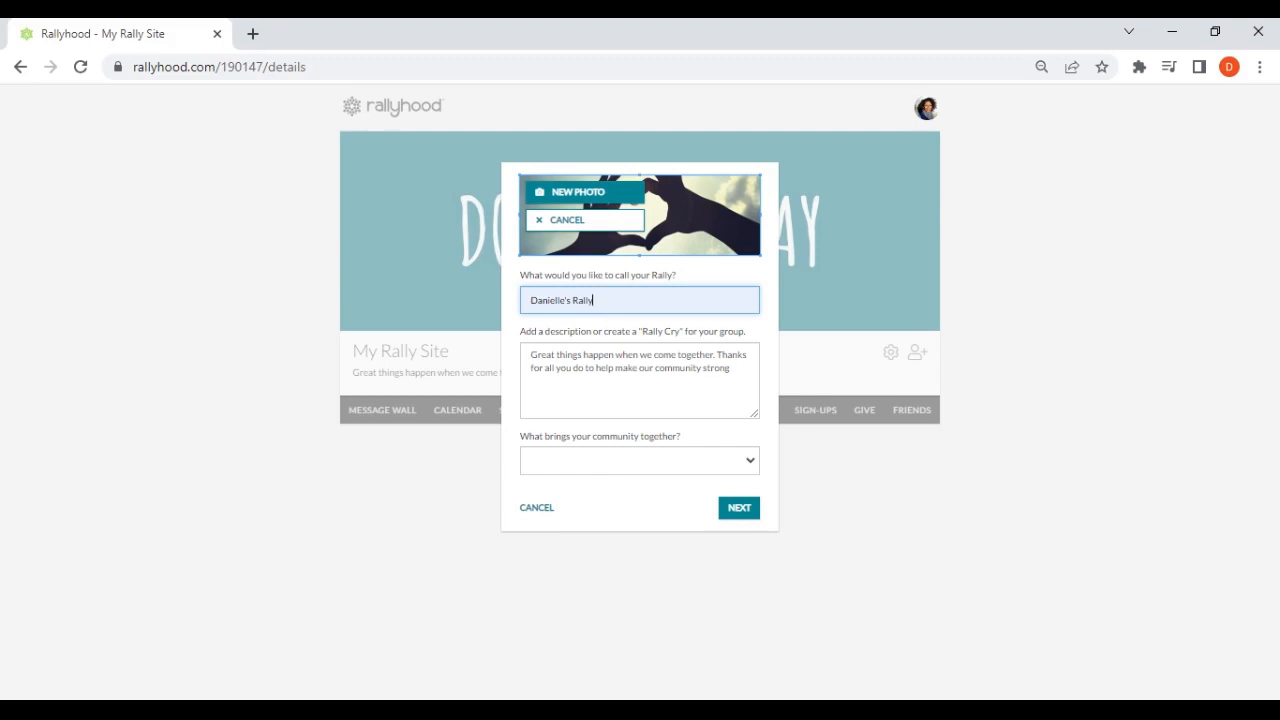
End the rally description with a period, set what brings the community together to Other, and continue
{"action": "left_click", "coordinate": [730, 368]}
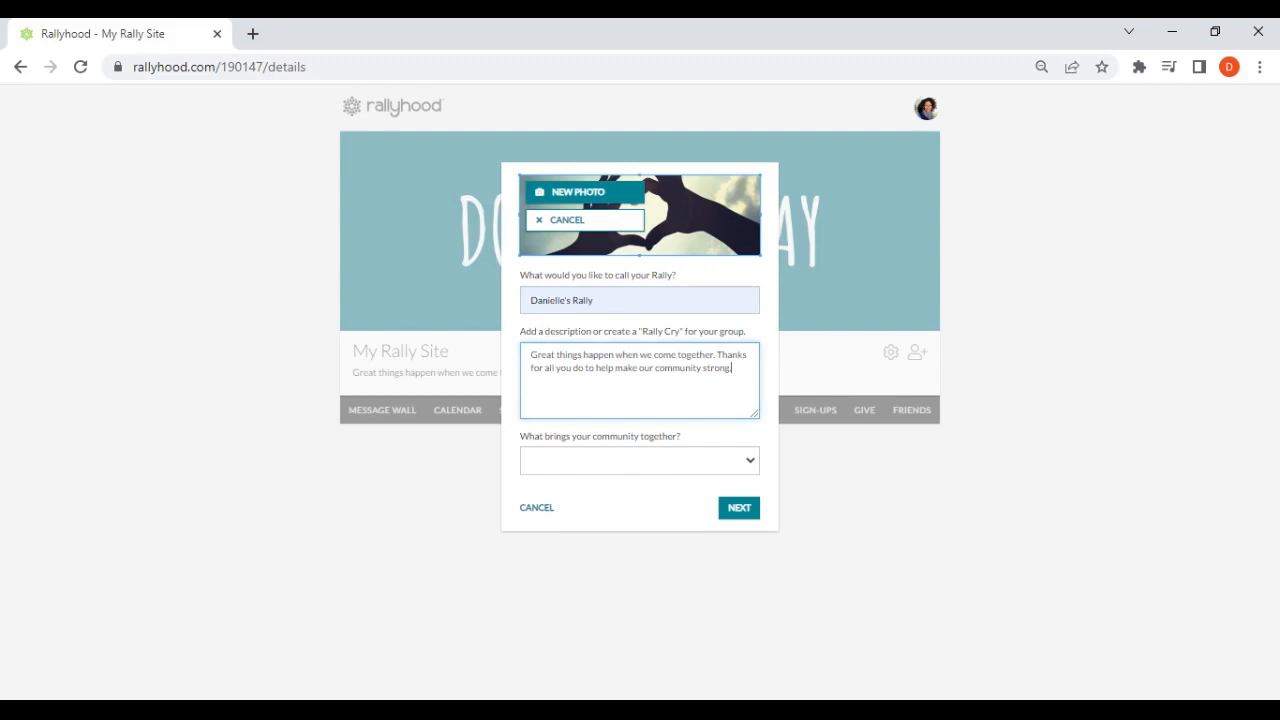
{"action": "left_click", "coordinate": [628, 457]}
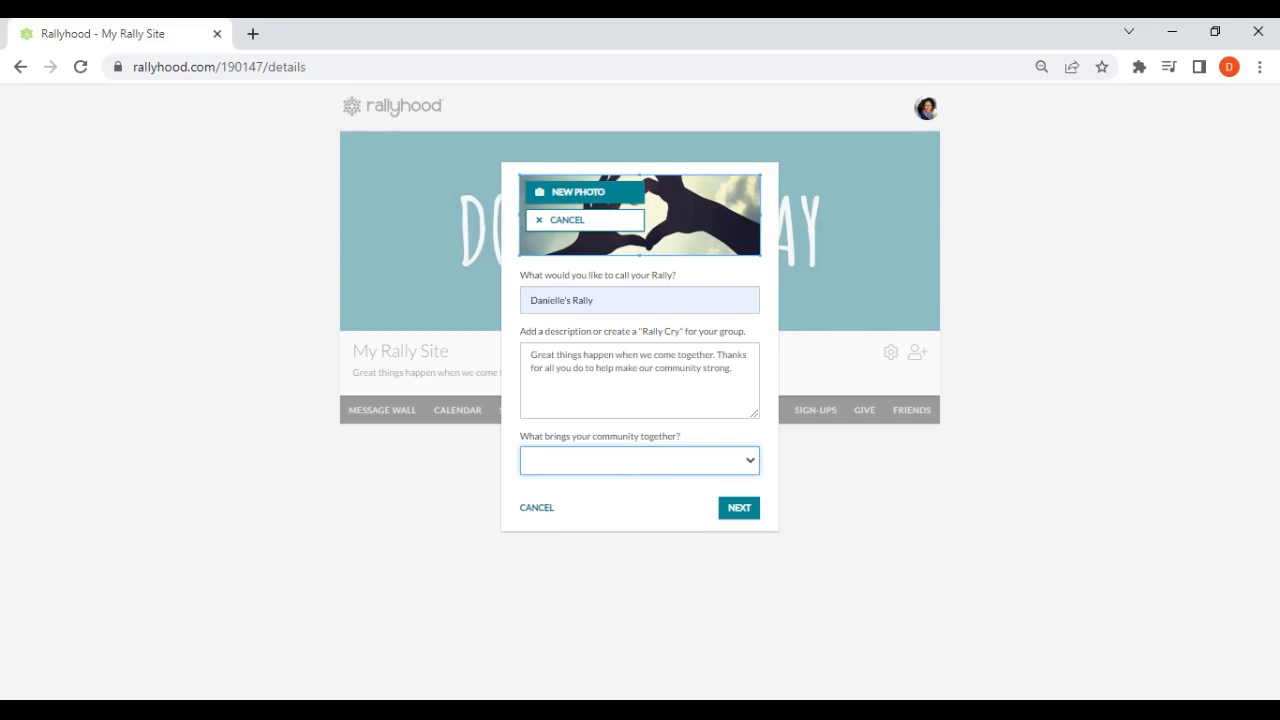
{"action": "left_click", "coordinate": [545, 461]}
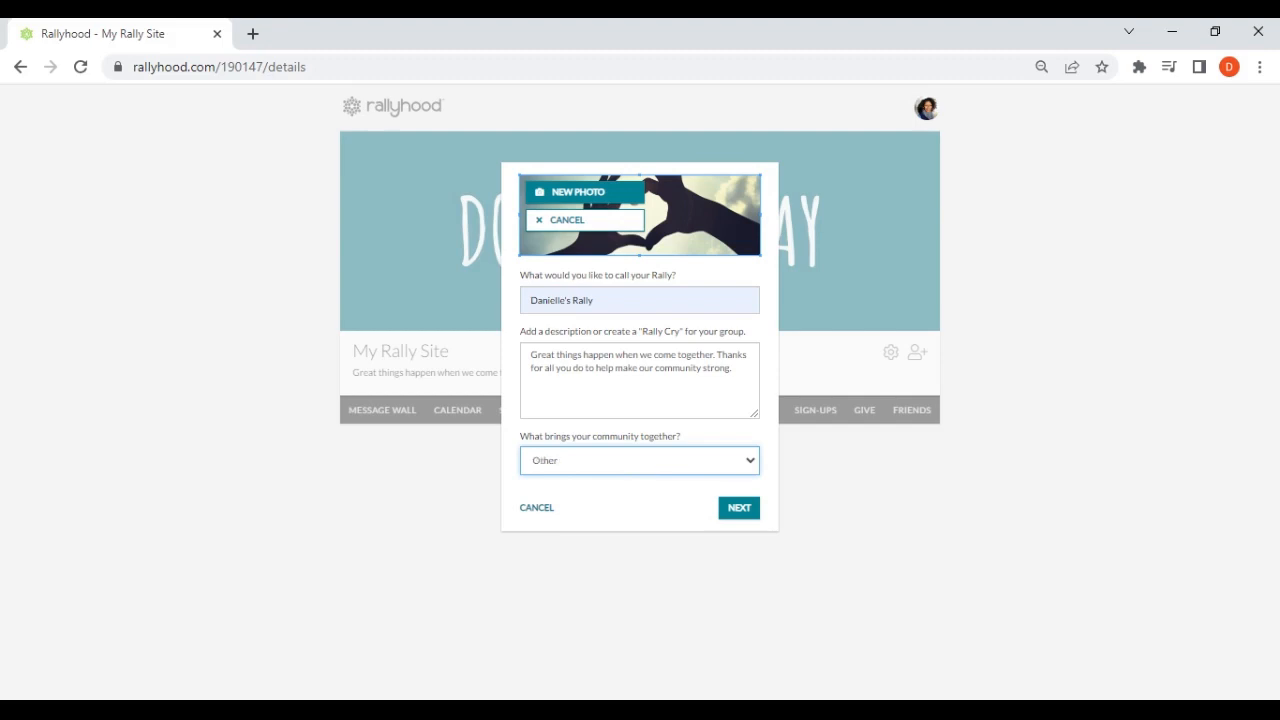
{"action": "left_click", "coordinate": [740, 510]}
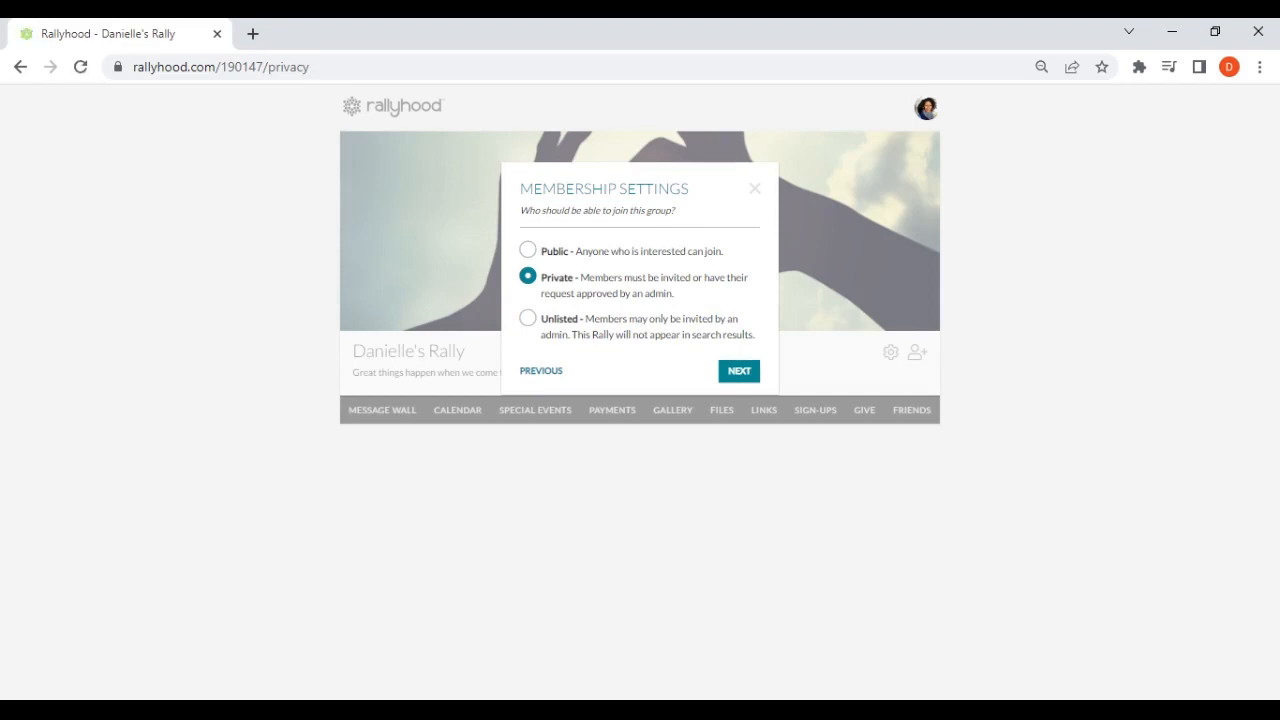
Try the Public and Unlisted membership options, settle on Private, and continue past the membership settings
{"action": "left_click", "coordinate": [529, 252]}
{"action": "left_click", "coordinate": [529, 279]}
{"action": "left_click", "coordinate": [530, 321]}
{"action": "left_click", "coordinate": [543, 286]}
{"action": "left_click", "coordinate": [742, 378]}
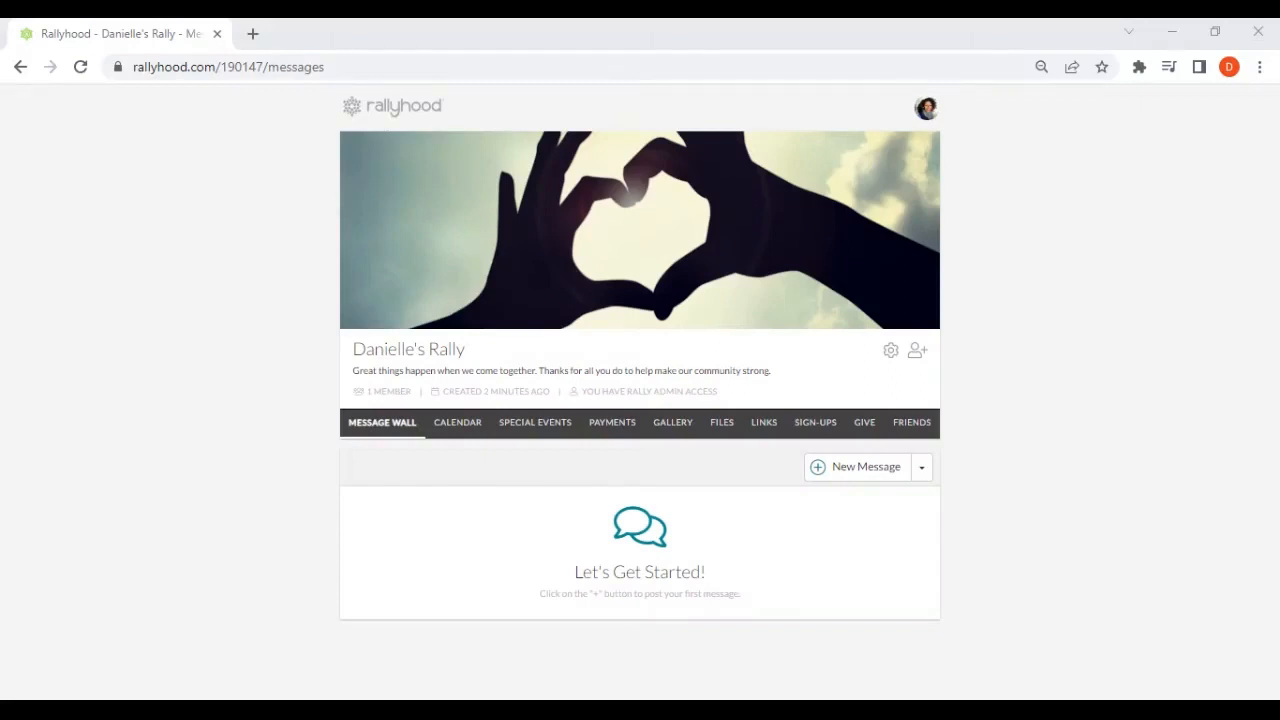
Open the rally's settings and review its name, Rally Cry and default invitation message
{"action": "left_click", "coordinate": [891, 359]}
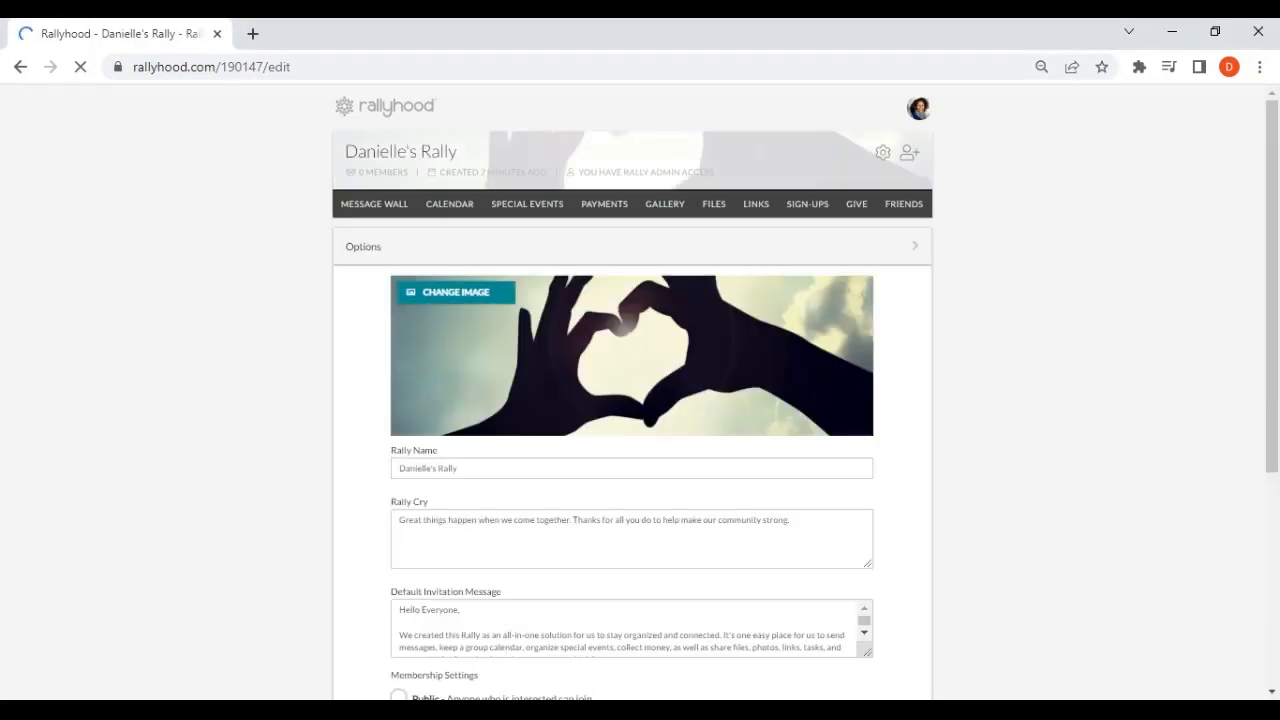
{"action": "scroll", "coordinate": [1087, 289], "scroll_direction": "down", "scroll_amount": 1}
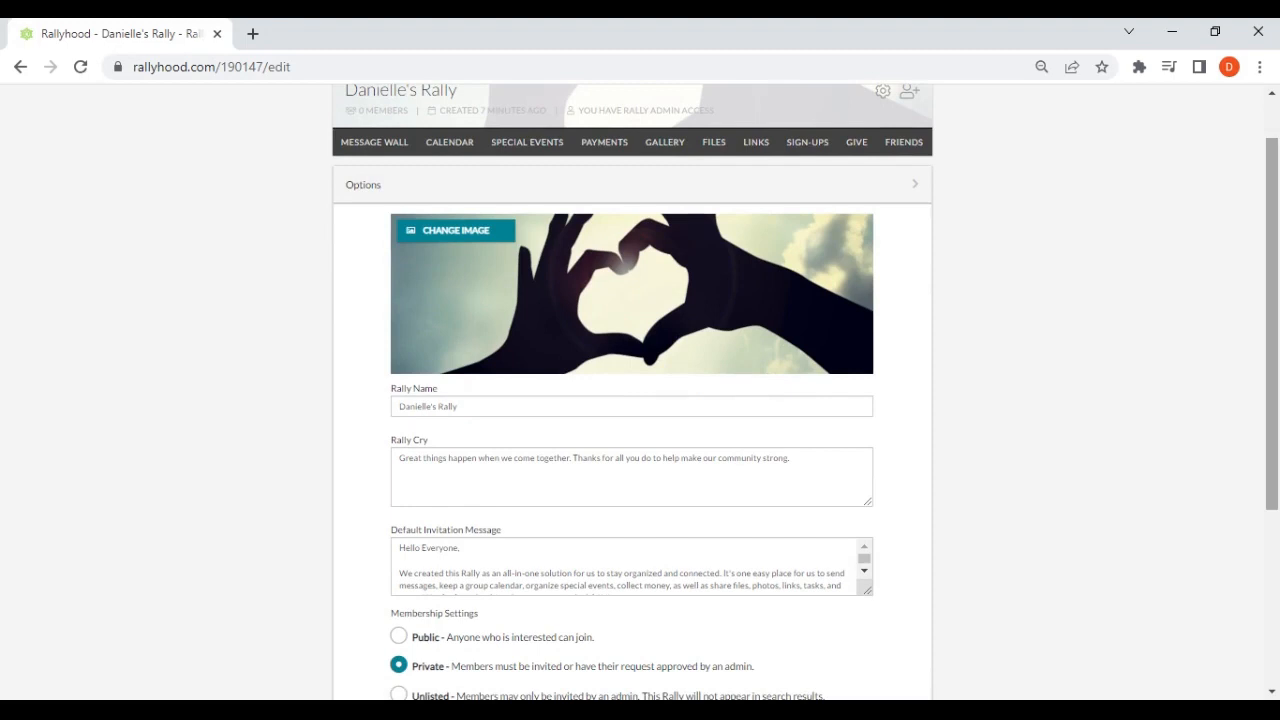
{"action": "scroll", "coordinate": [1272, 320], "scroll_direction": "down", "scroll_amount": 1}
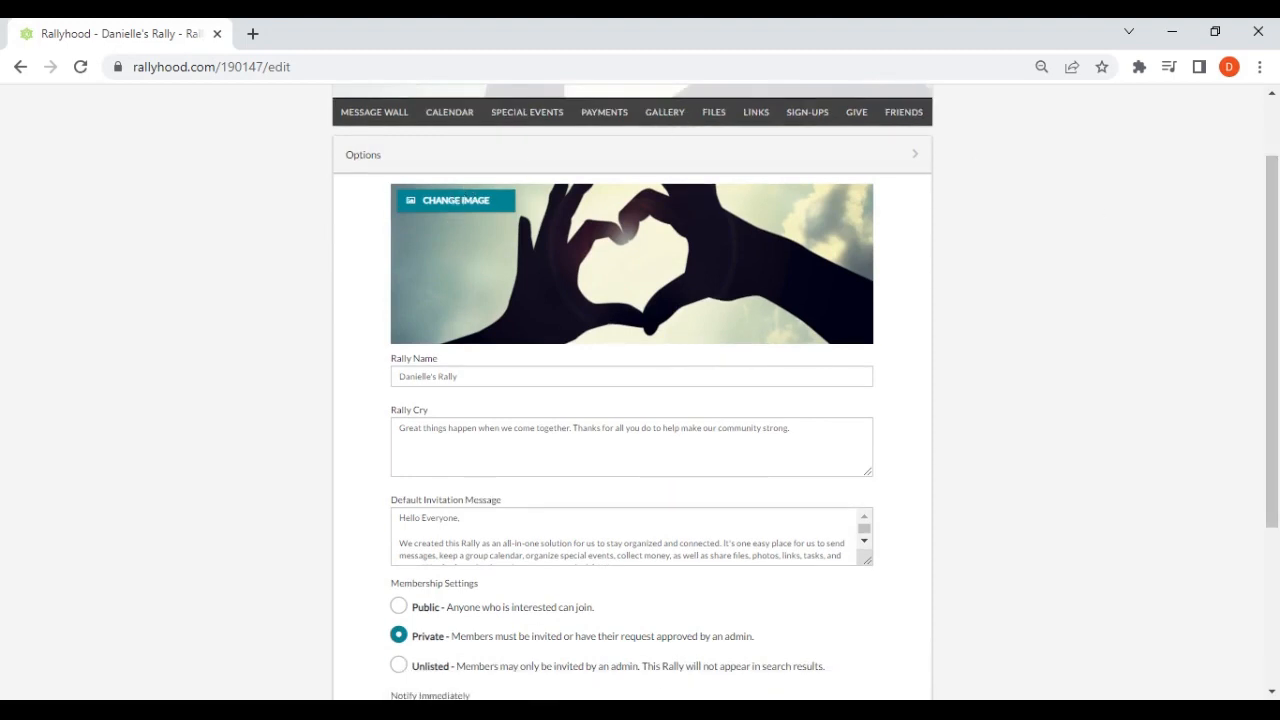
{"action": "left_click", "coordinate": [459, 377]}
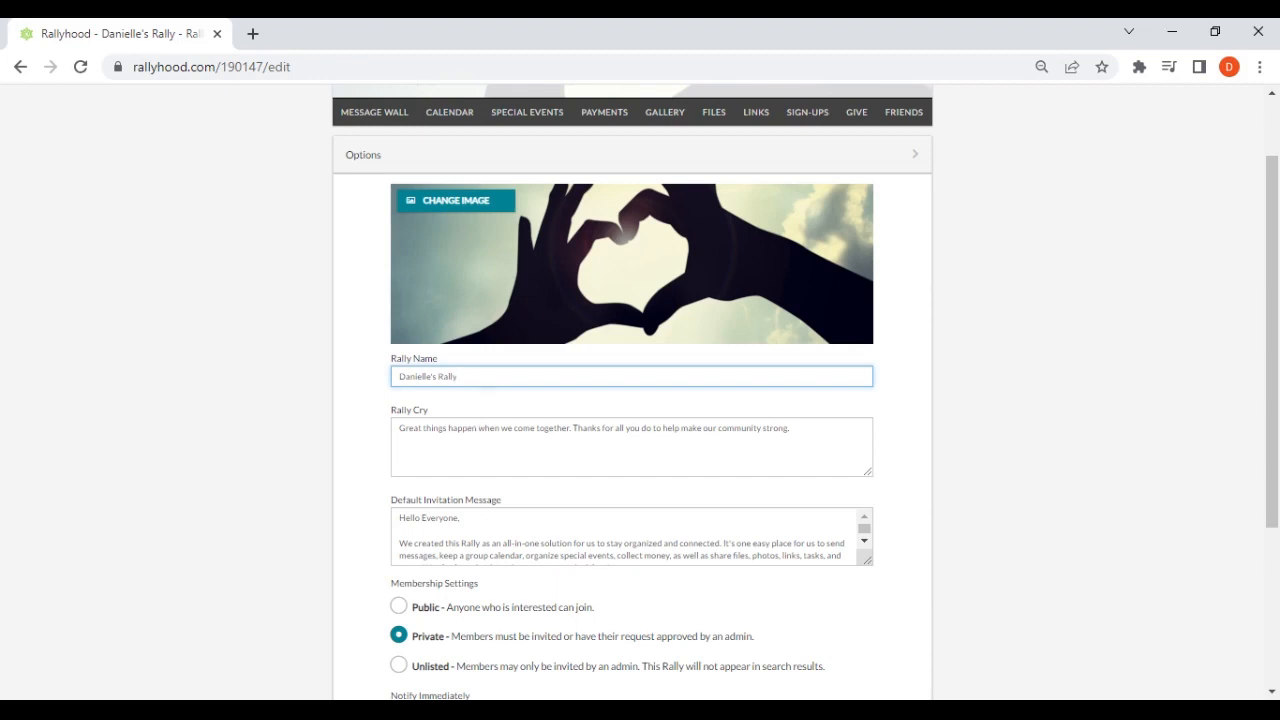
{"action": "key", "text": "Tab"}
{"action": "scroll", "coordinate": [632, 390], "scroll_direction": "down", "scroll_amount": 3}
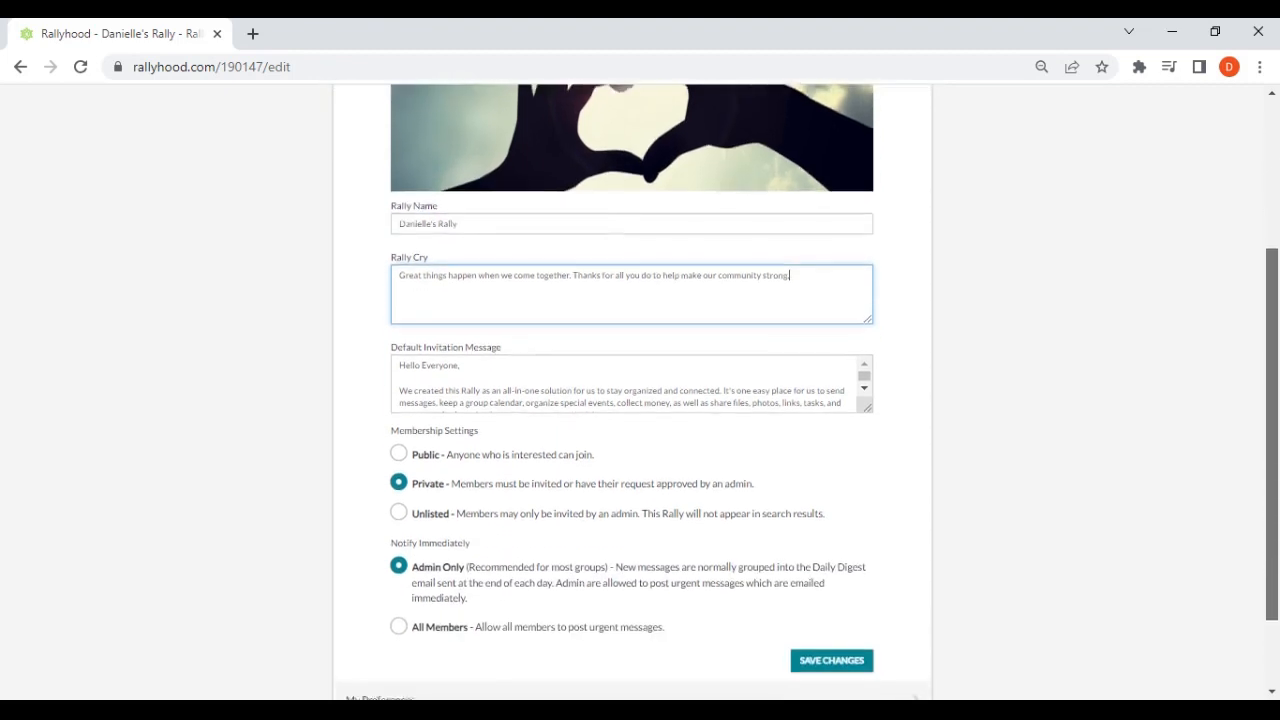
{"action": "left_click", "coordinate": [400, 360]}
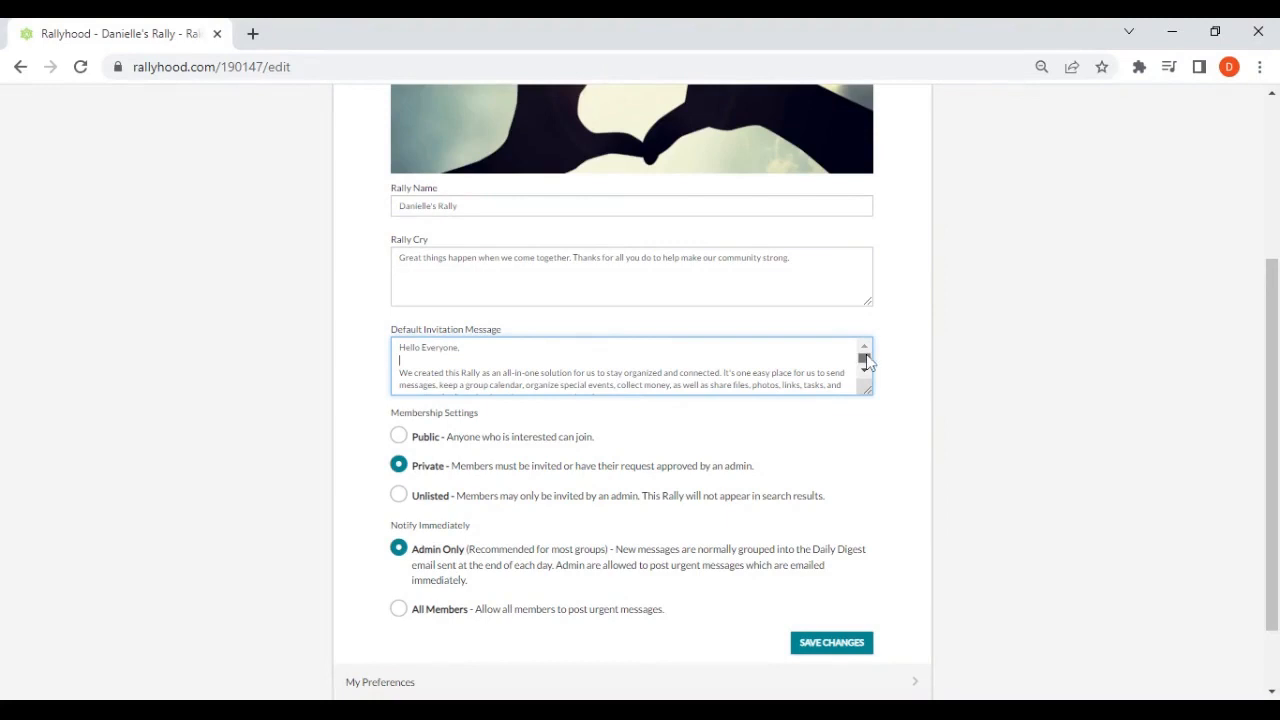
{"action": "scroll", "coordinate": [867, 372], "scroll_direction": "down", "scroll_amount": 1}
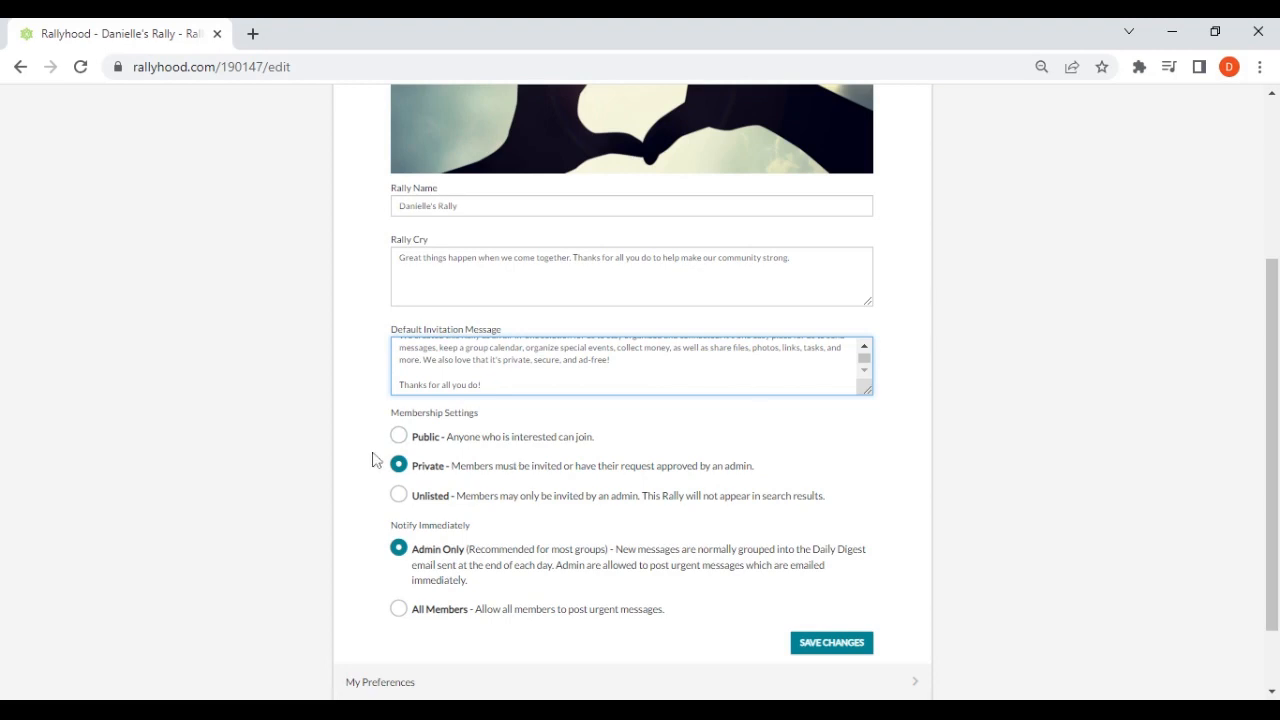
Try the Public, Private and Unlisted membership options in the rally's settings and examine the notification options
{"action": "left_click", "coordinate": [399, 438]}
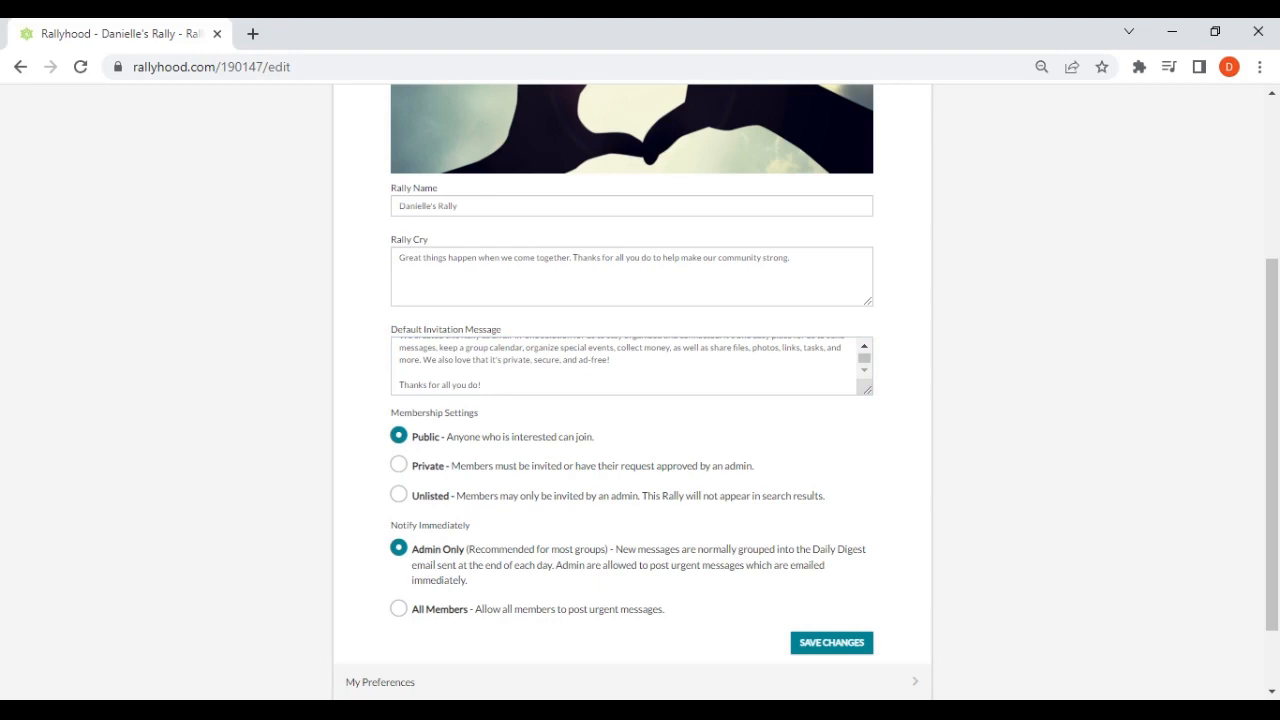
{"action": "left_click", "coordinate": [399, 468]}
{"action": "left_click", "coordinate": [399, 496]}
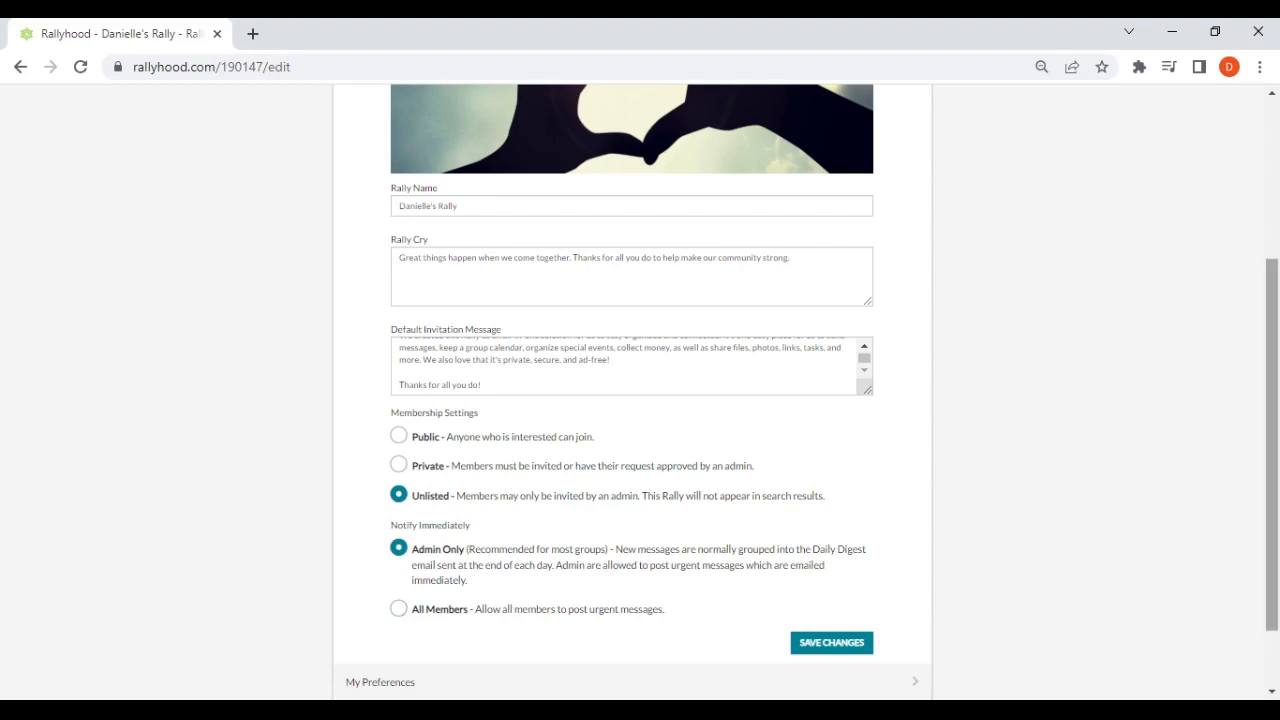
{"action": "scroll", "coordinate": [1272, 450], "scroll_direction": "down", "scroll_amount": 1}
{"action": "scroll", "coordinate": [434, 500], "scroll_direction": "down", "scroll_amount": 1}
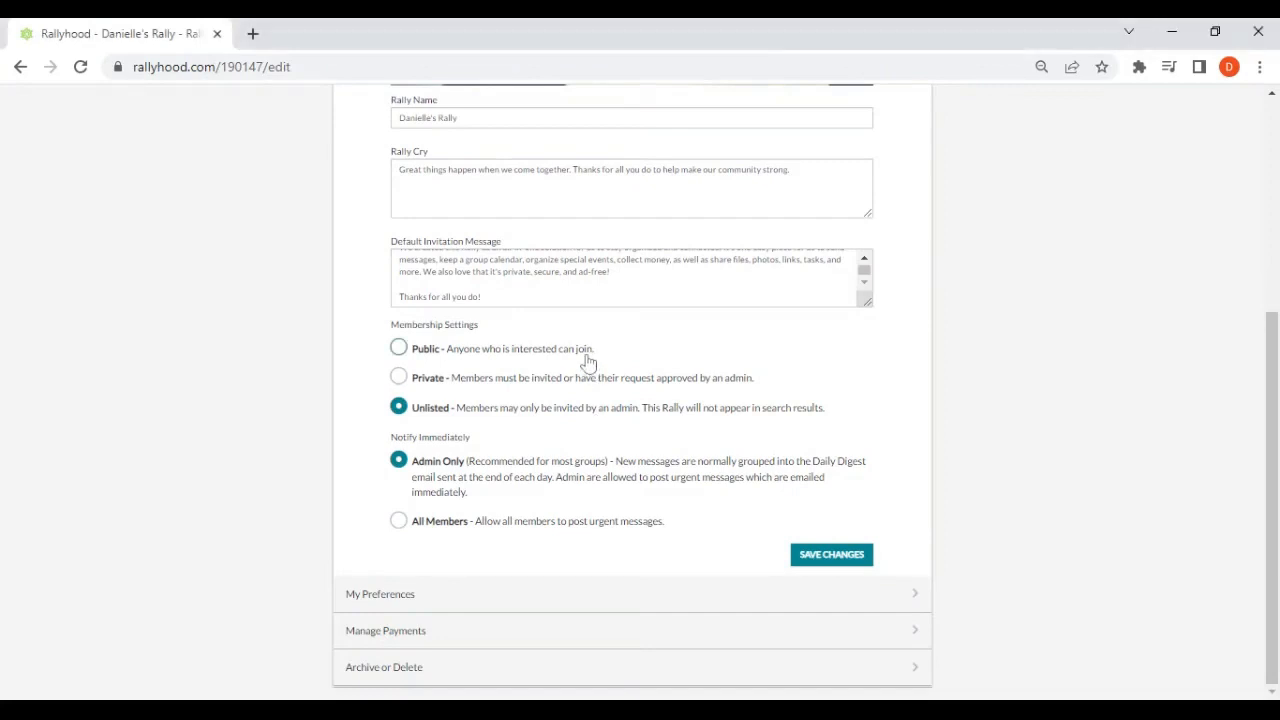
Open My Preferences, turn off email notifications from this rally, and turn them back on
{"action": "left_click", "coordinate": [532, 352]}
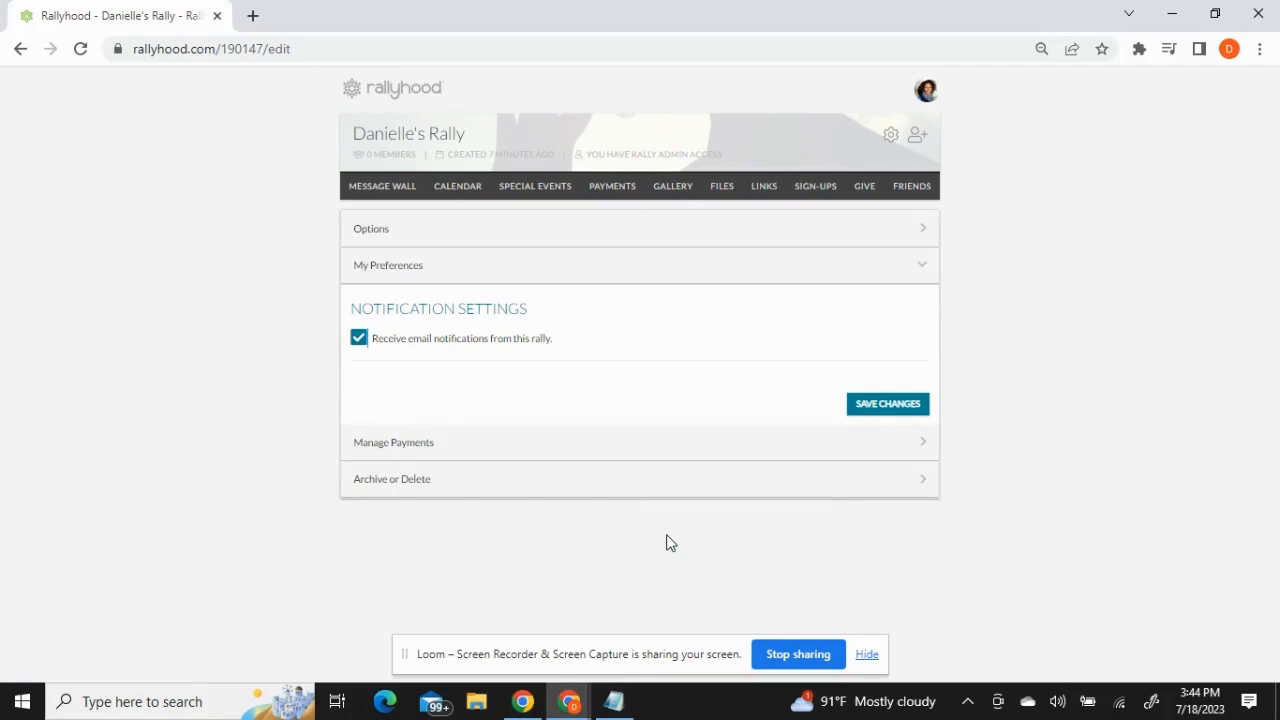
{"action": "left_click", "coordinate": [359, 338]}
{"action": "left_click", "coordinate": [359, 338]}
View the Manage Payments and Archive or Delete settings, and return to the rallies dashboard
{"action": "left_click", "coordinate": [526, 453]}
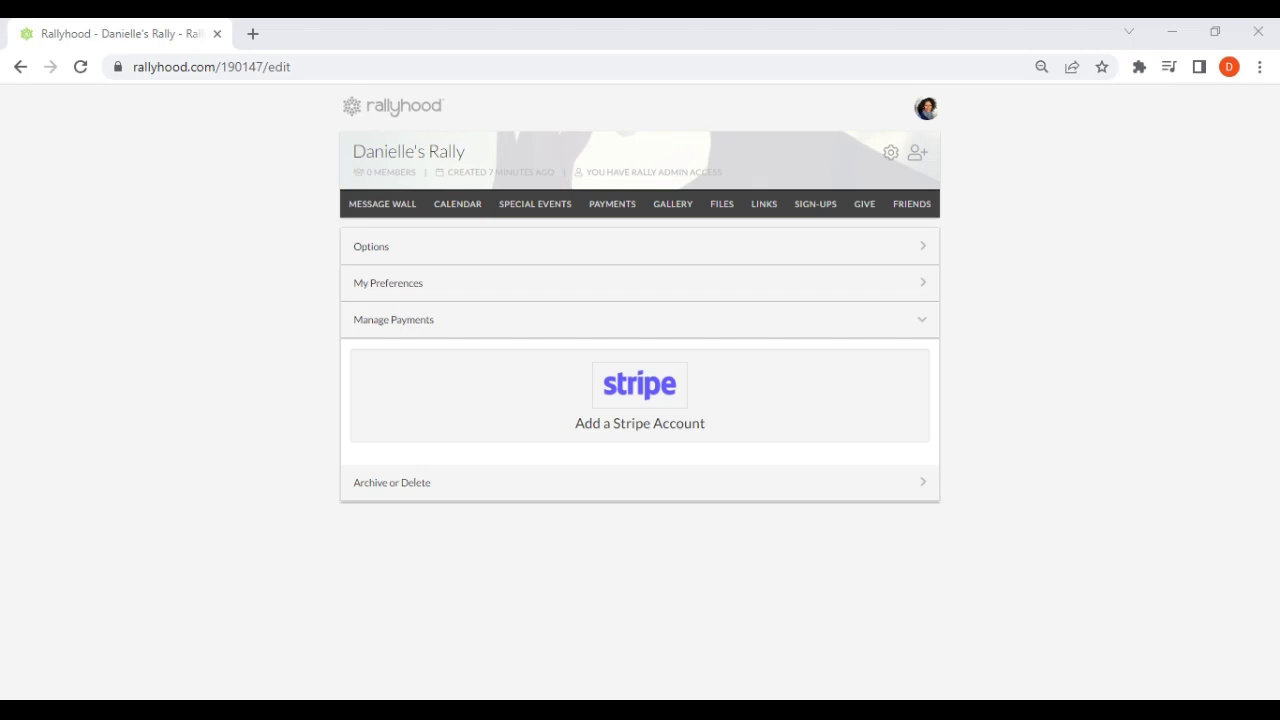
{"action": "left_click", "coordinate": [594, 490]}
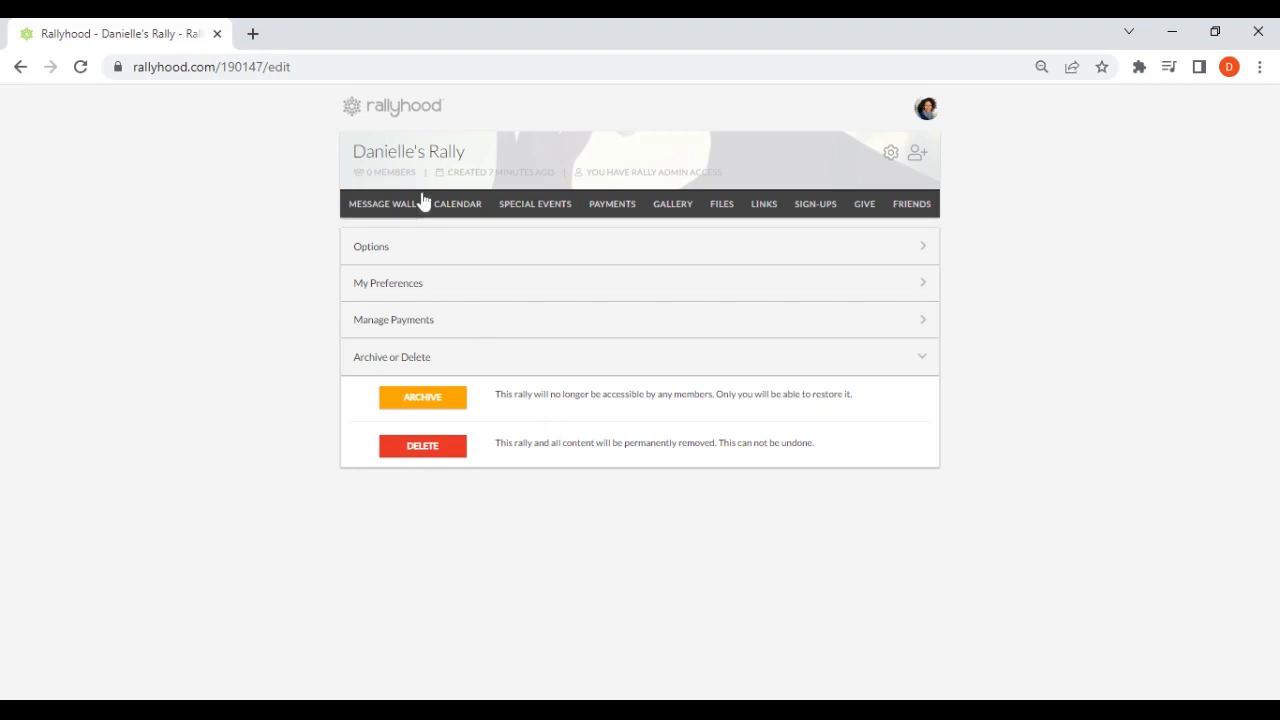
{"action": "left_click", "coordinate": [381, 118]}
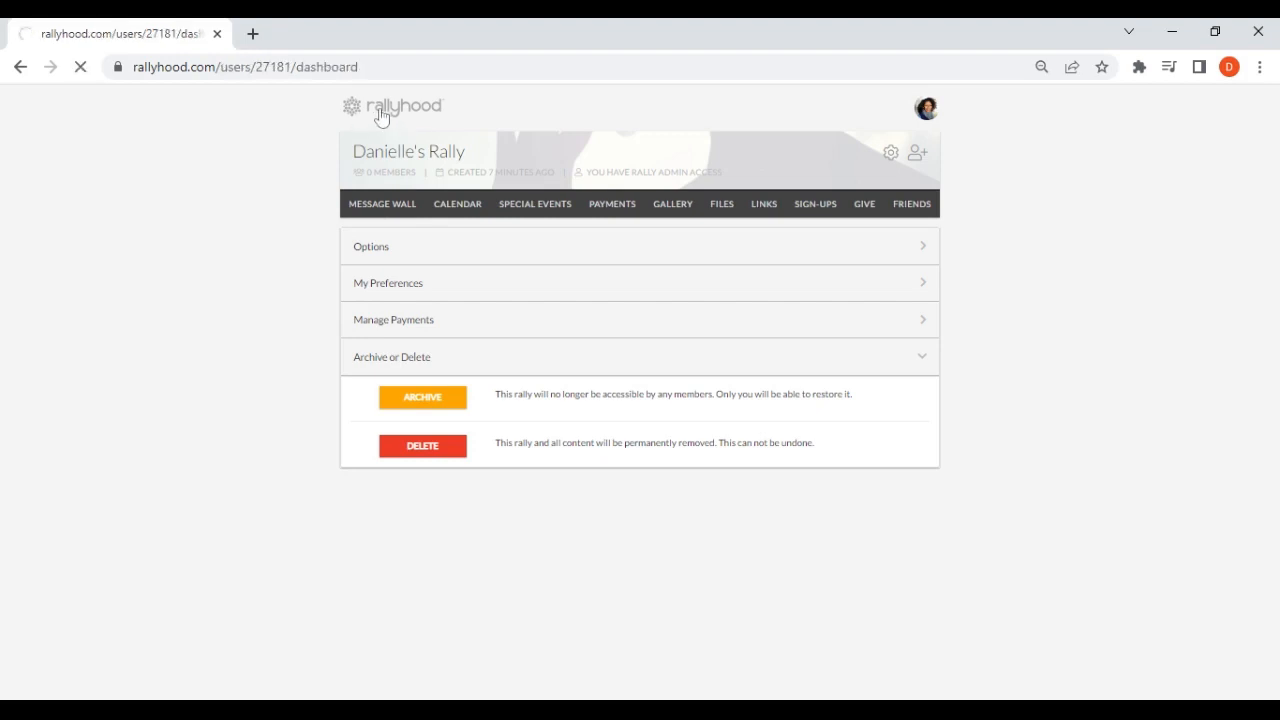